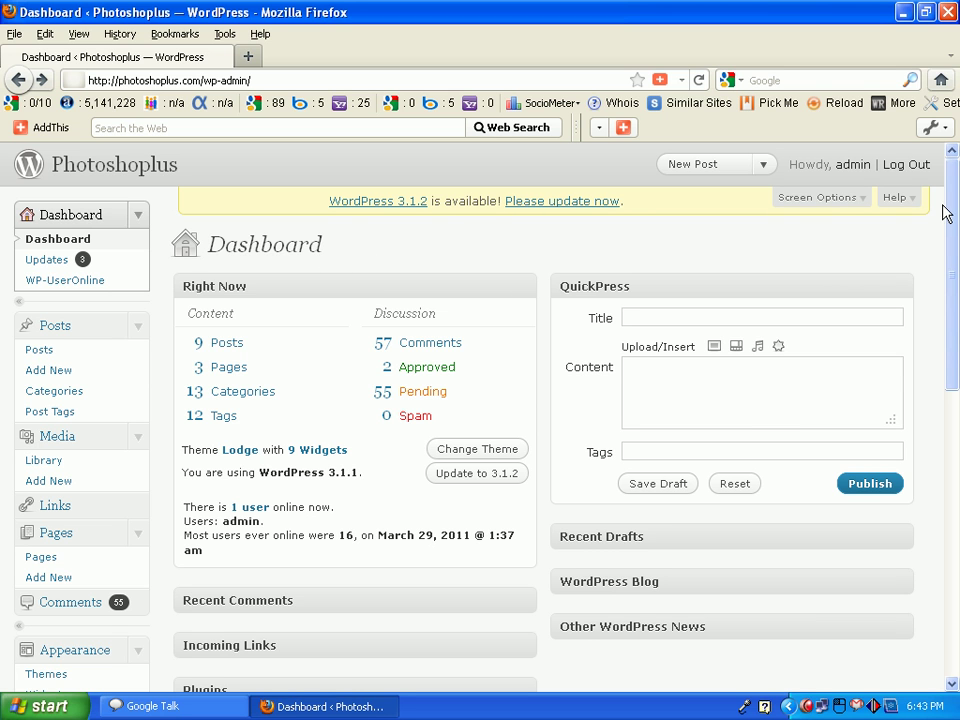
Search the installable plugins for "all in one seo pack"
drag(953, 222, 951, 378)
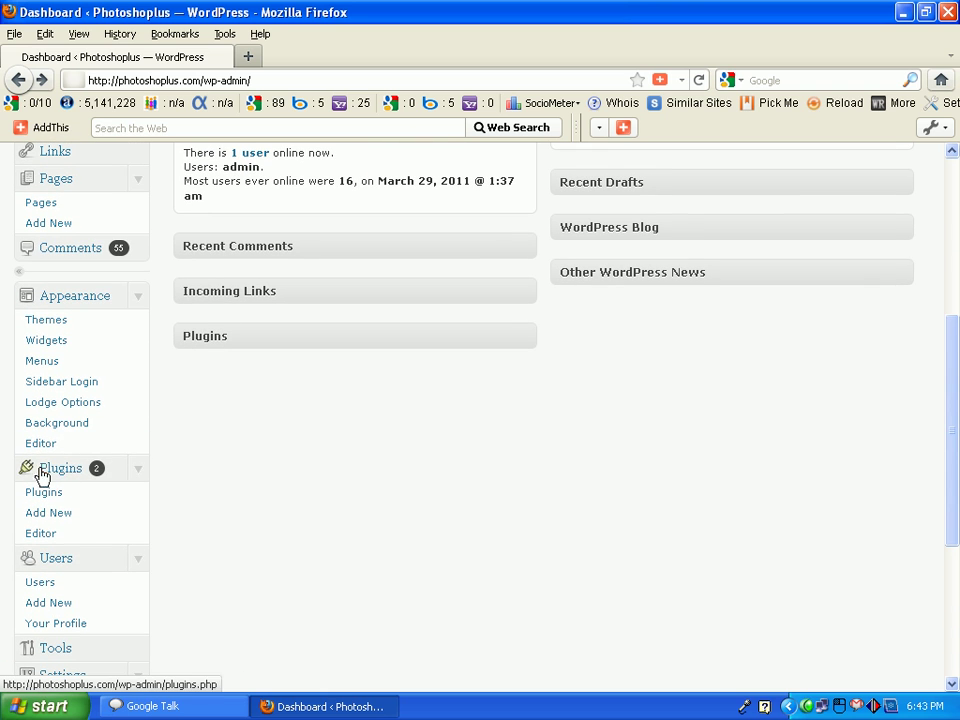
click(55, 521)
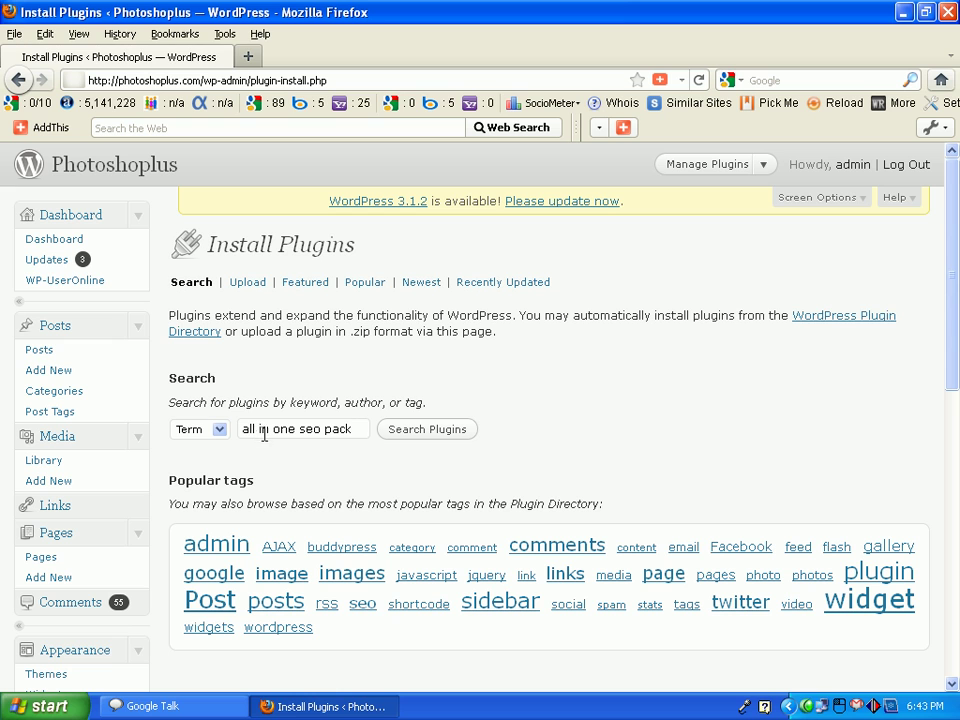
drag(243, 429, 303, 429)
click(303, 429)
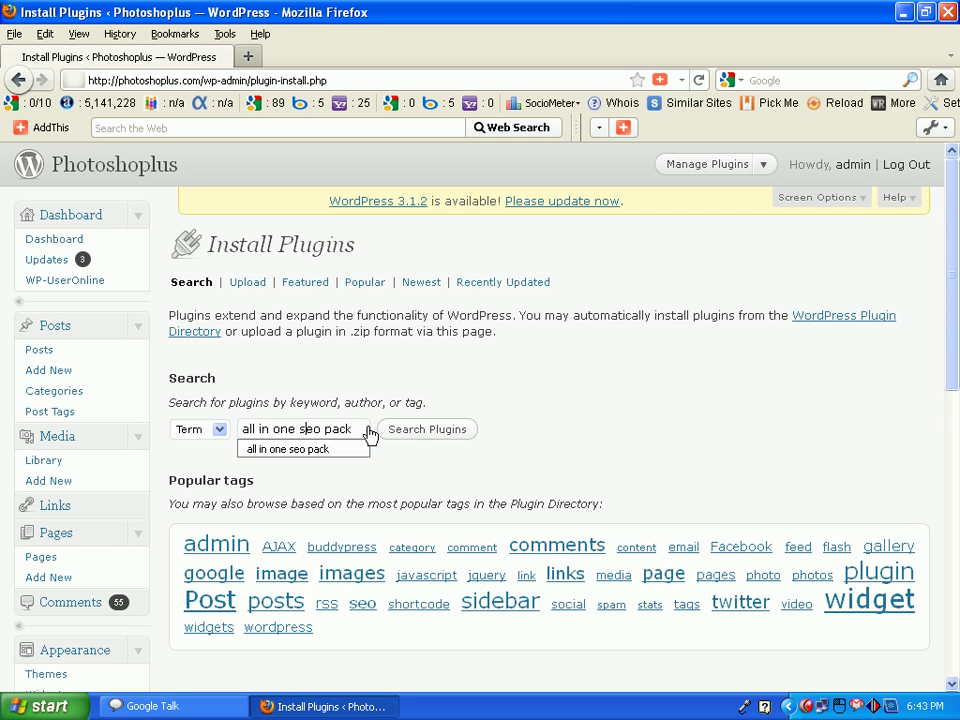
click(407, 441)
click(407, 441)
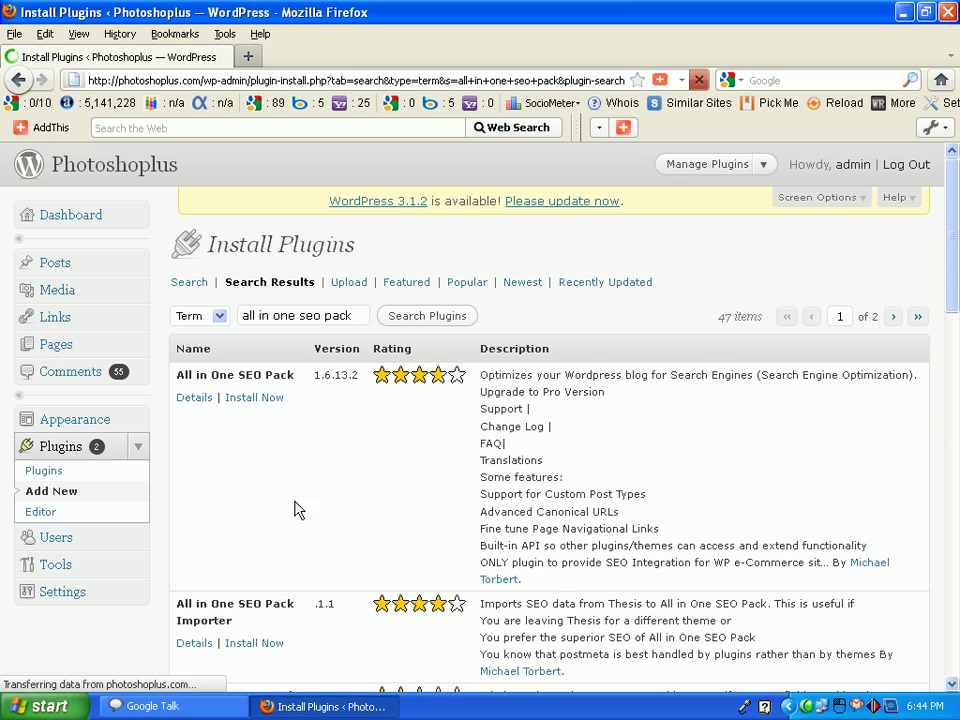
Install All in One SEO Pack 1.6.13.2 from the search results and activate it
drag(950, 237, 956, 248)
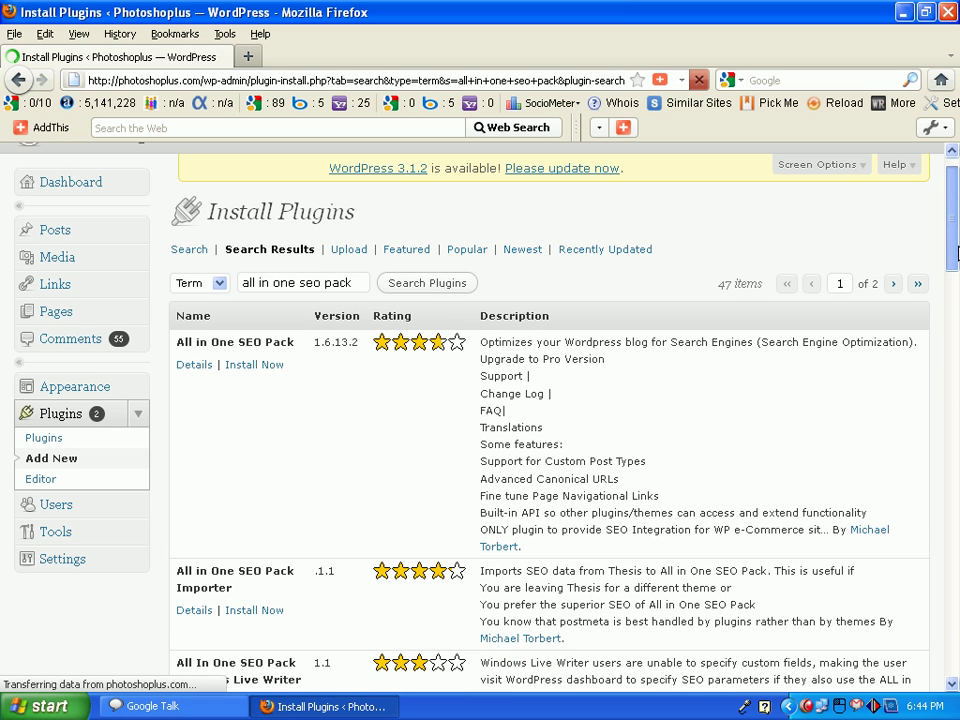
scroll(158, 362, down, 2)
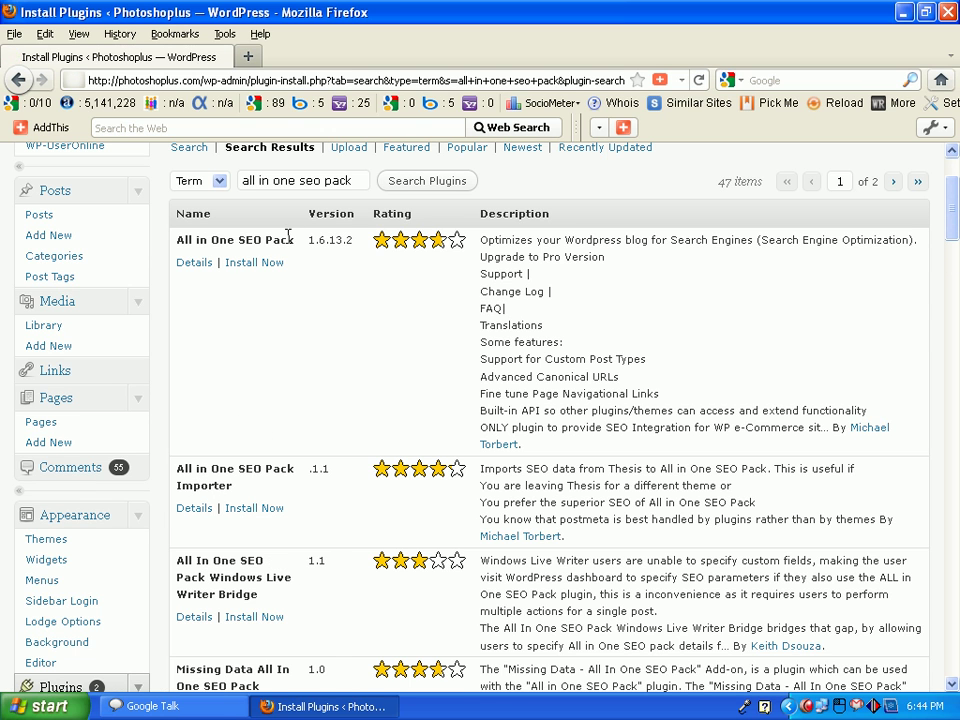
drag(296, 240, 168, 243)
click(251, 326)
drag(953, 222, 953, 214)
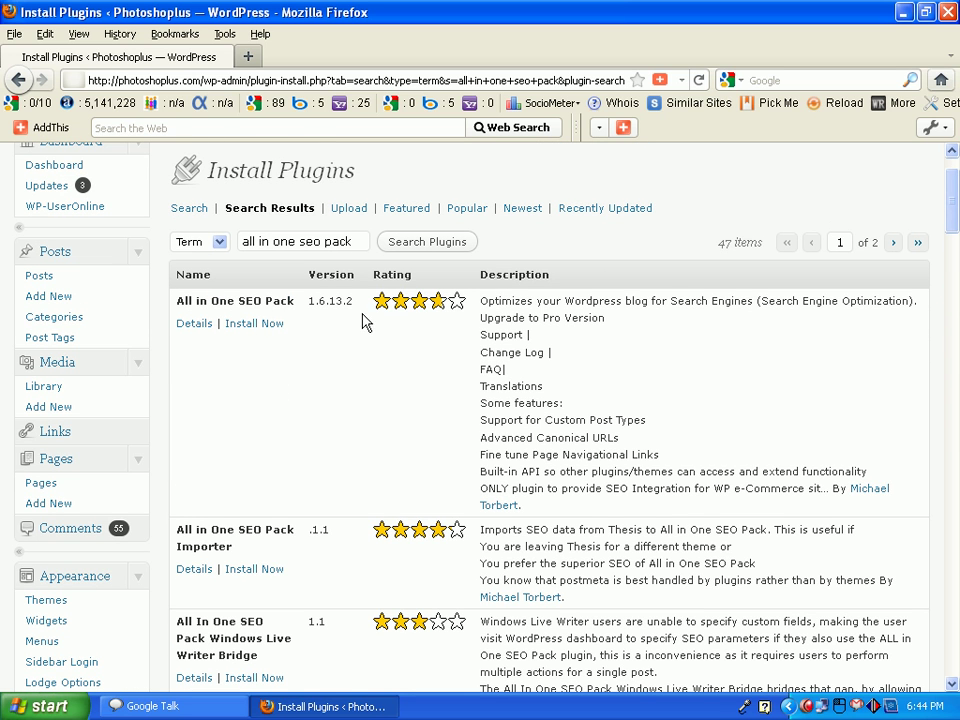
click(250, 326)
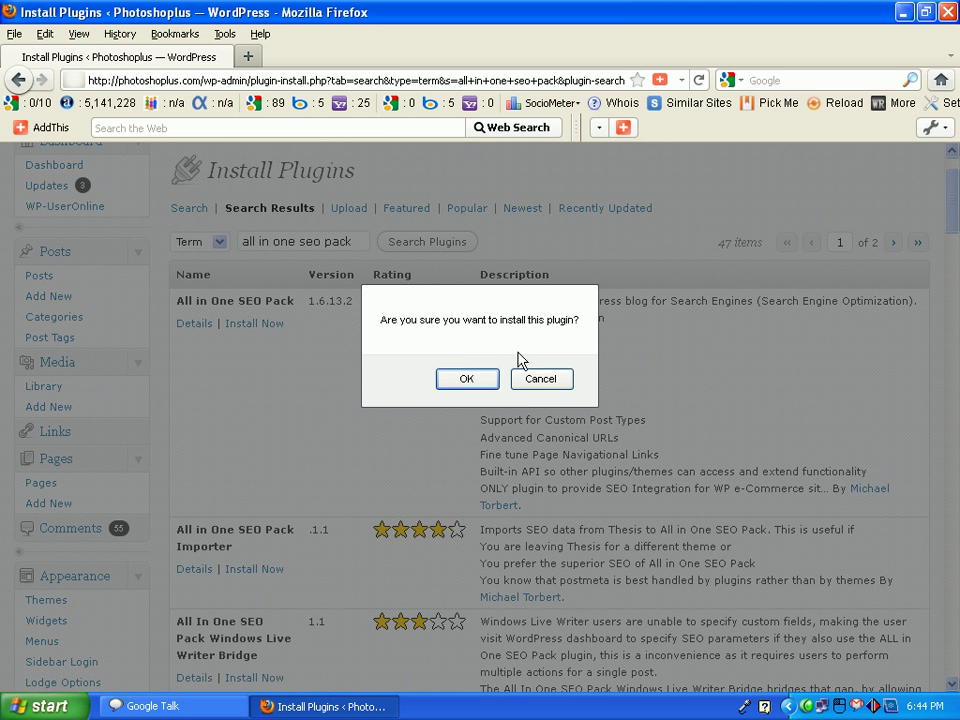
click(455, 380)
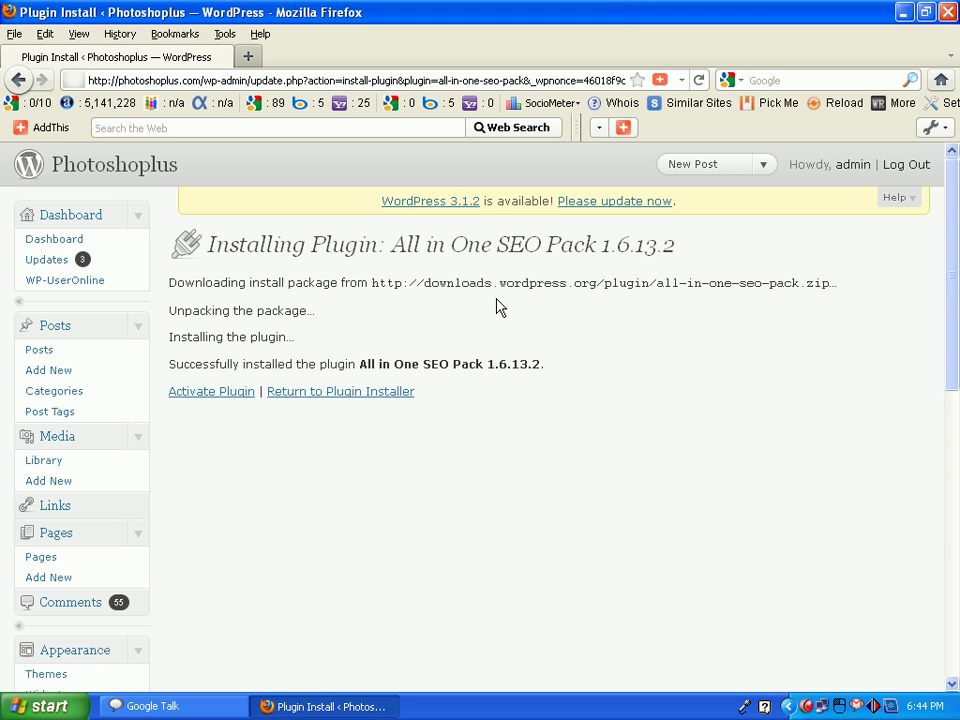
click(207, 395)
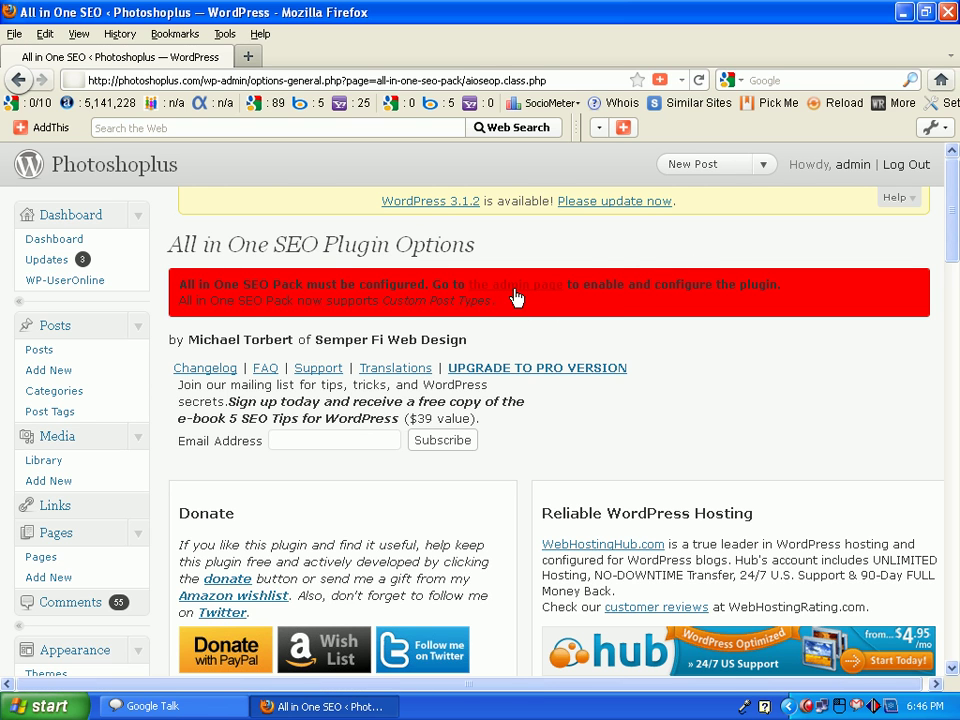
Open the All in One SEO settings page and set the plugin status to Enabled
drag(953, 220, 934, 343)
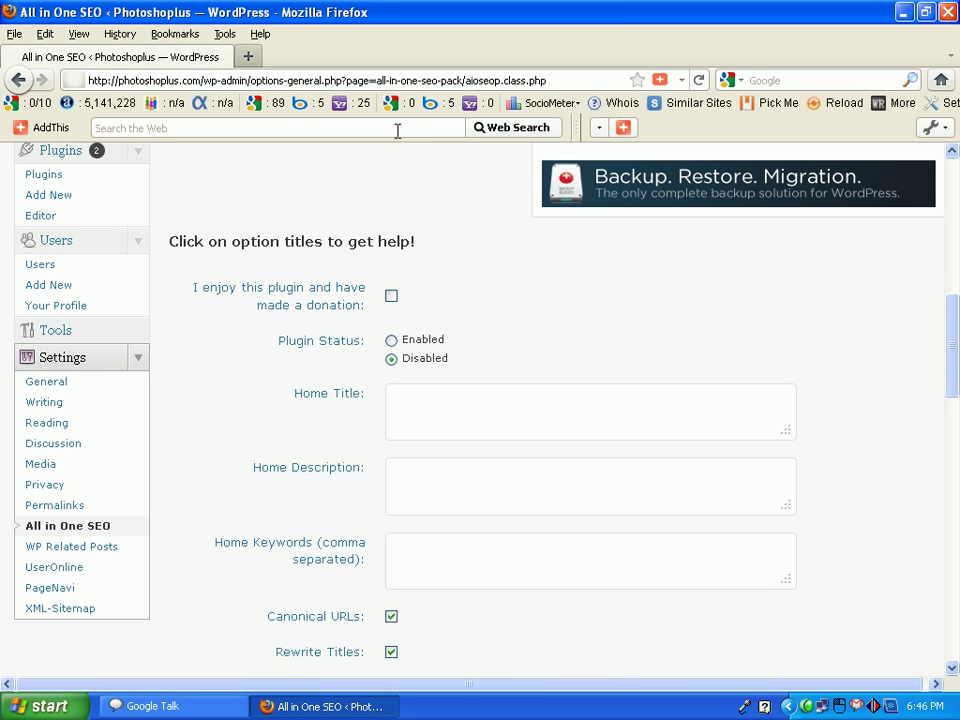
click(57, 528)
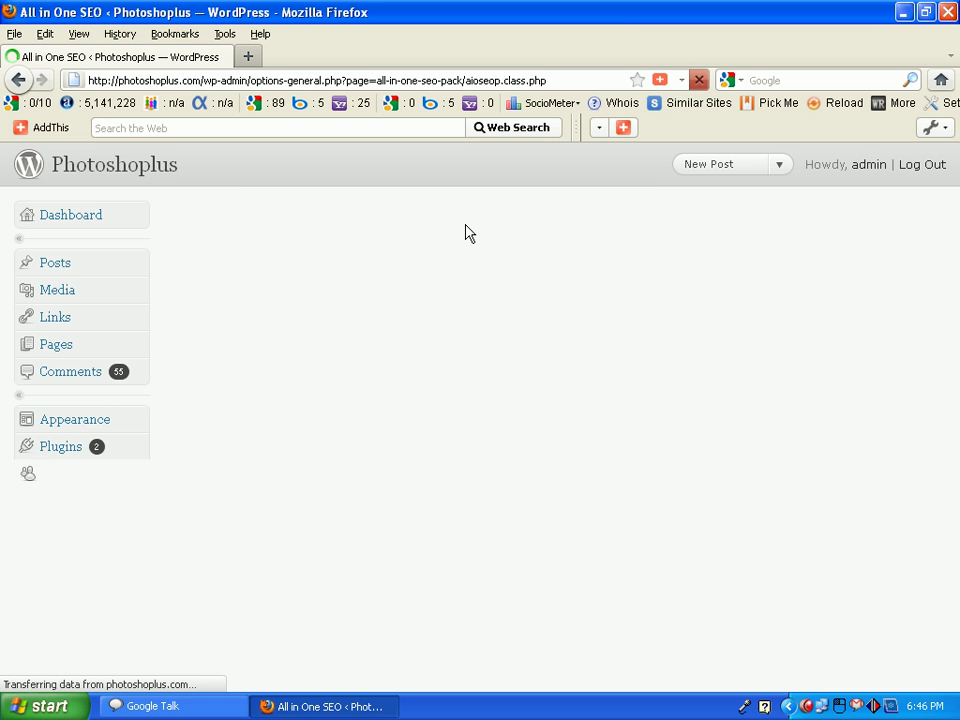
scroll(950, 280, down, 10)
drag(955, 340, 955, 331)
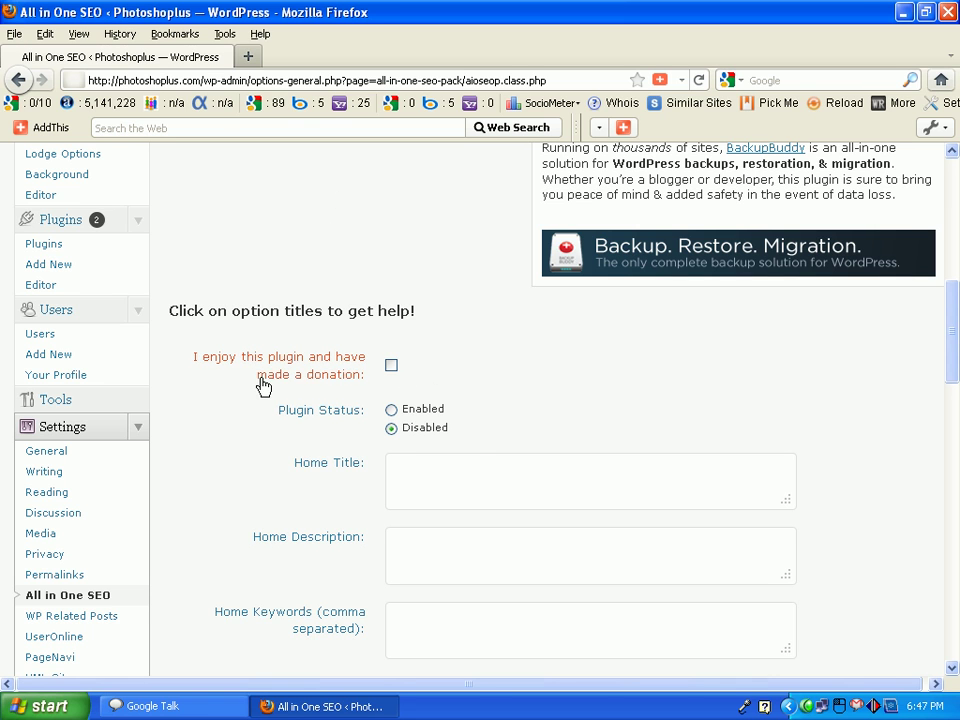
click(392, 411)
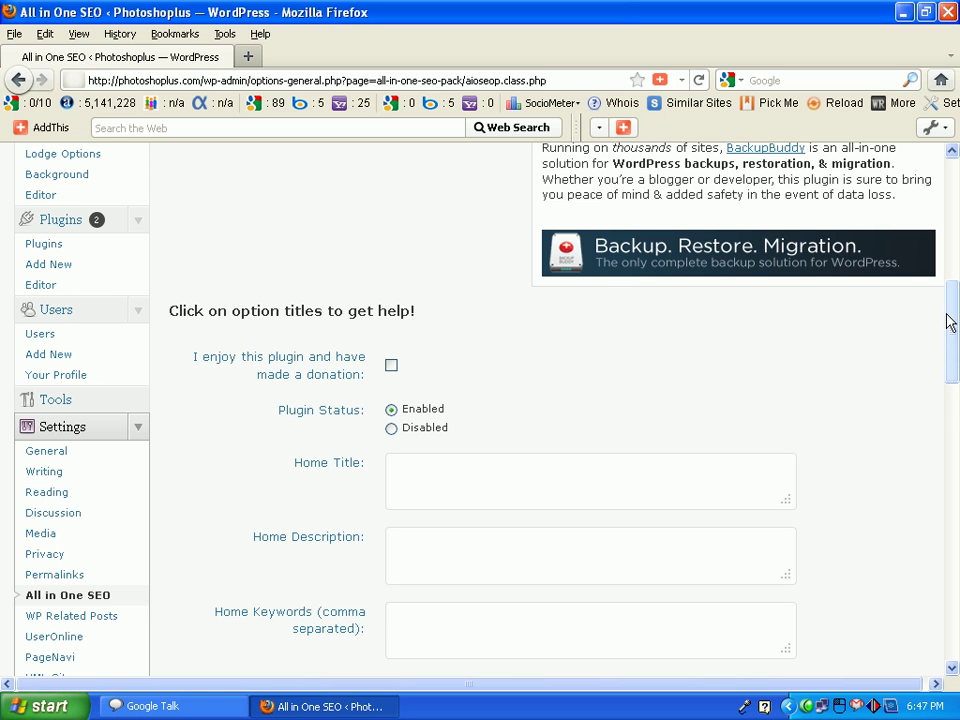
Set the Home Title to "Photoshop Tutorial" and the Home Description to "Photoshoplus.com is a largest photoshop tutorial site where contains a lot of photoshop tutorial."
scroll(950, 325, down, 3)
click(450, 315)
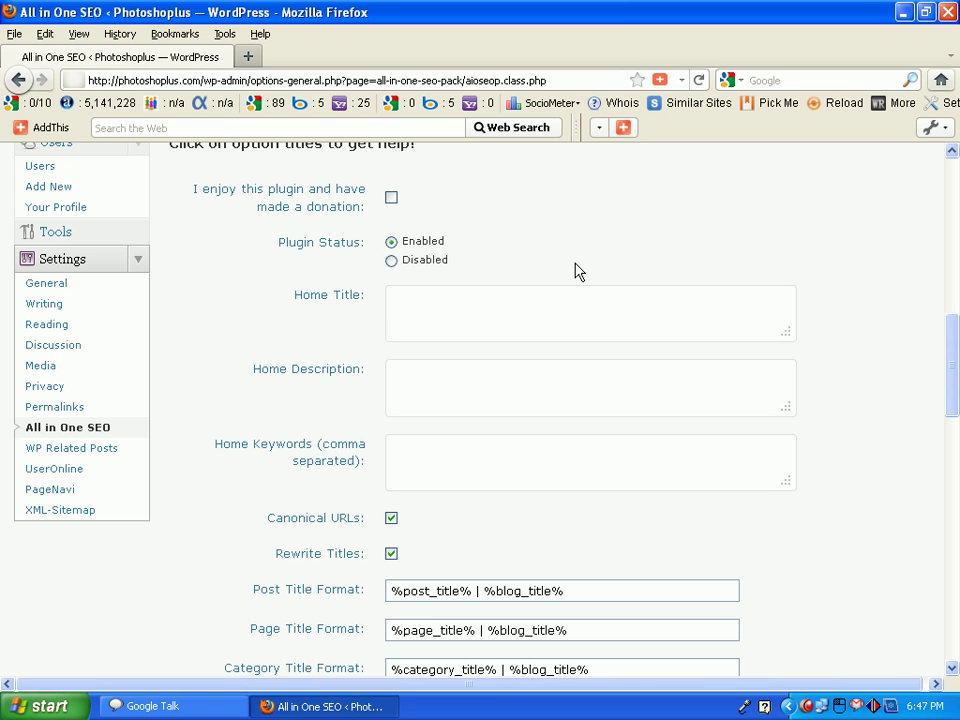
text(Photoshop Tutorial)
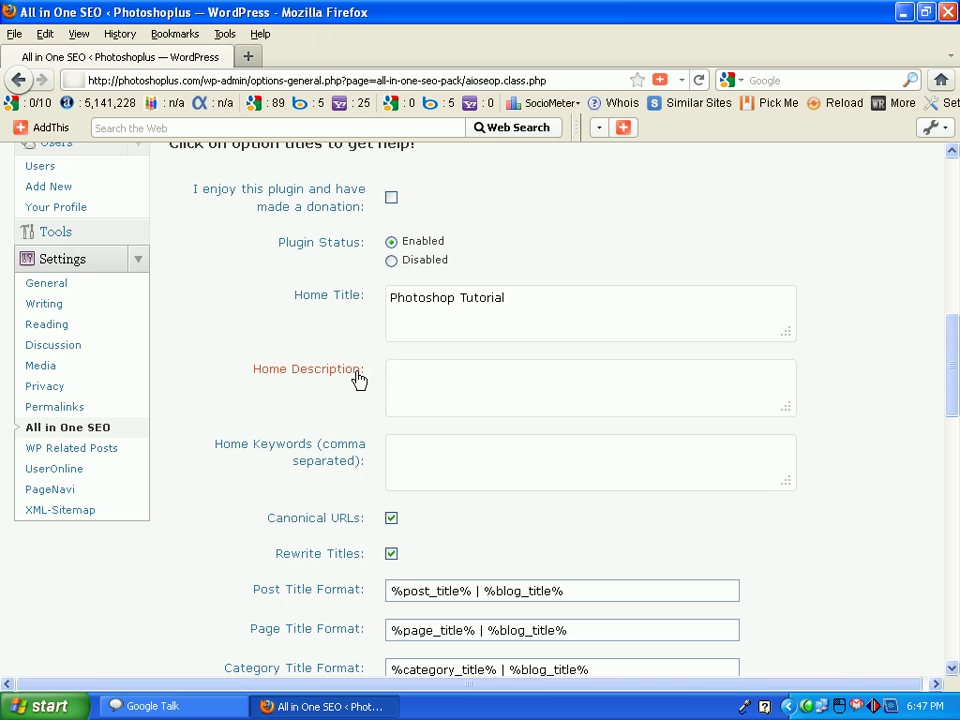
text(Photoshoplus.com is a largest photoshop tutorial site where contains a lot of photoshop tutorial.)
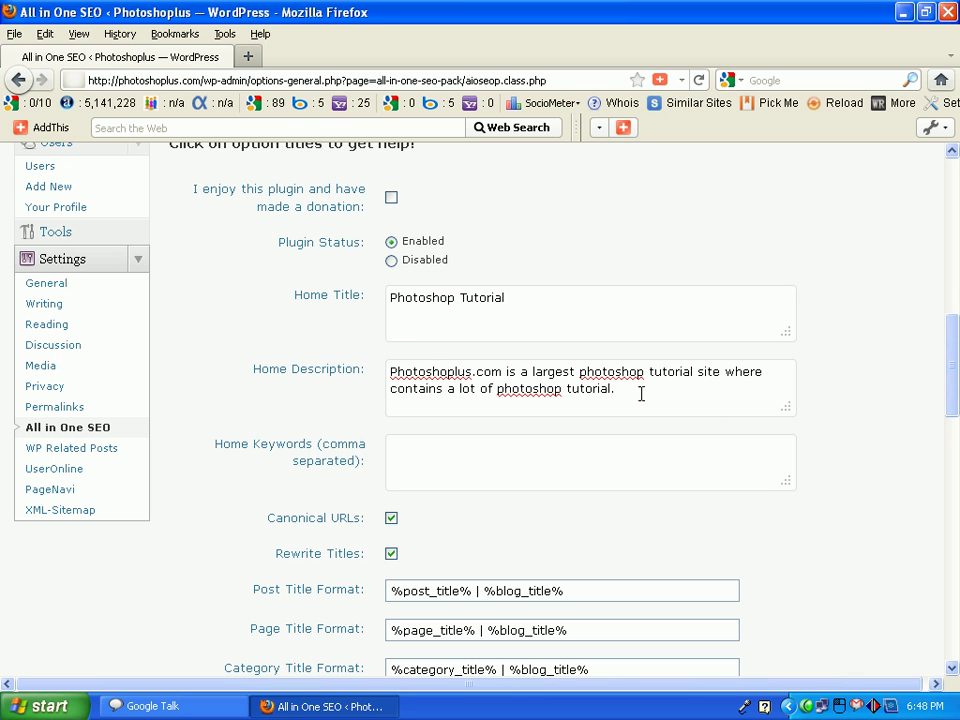
drag(641, 394, 391, 372)
click(490, 387)
drag(585, 371, 630, 366)
drag(499, 388, 568, 389)
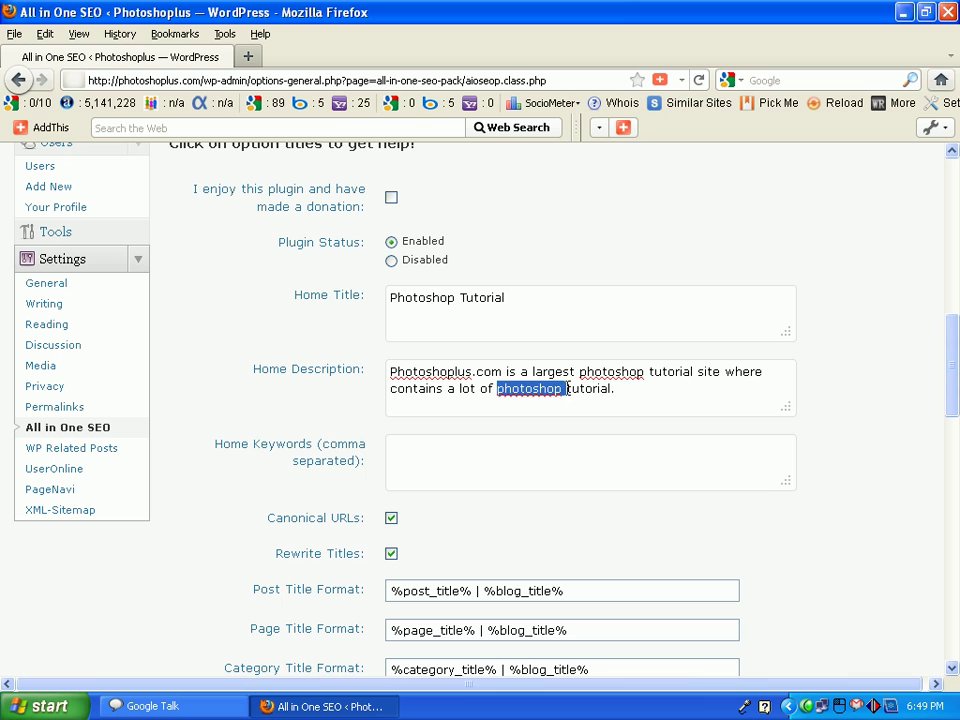
drag(627, 400, 327, 382)
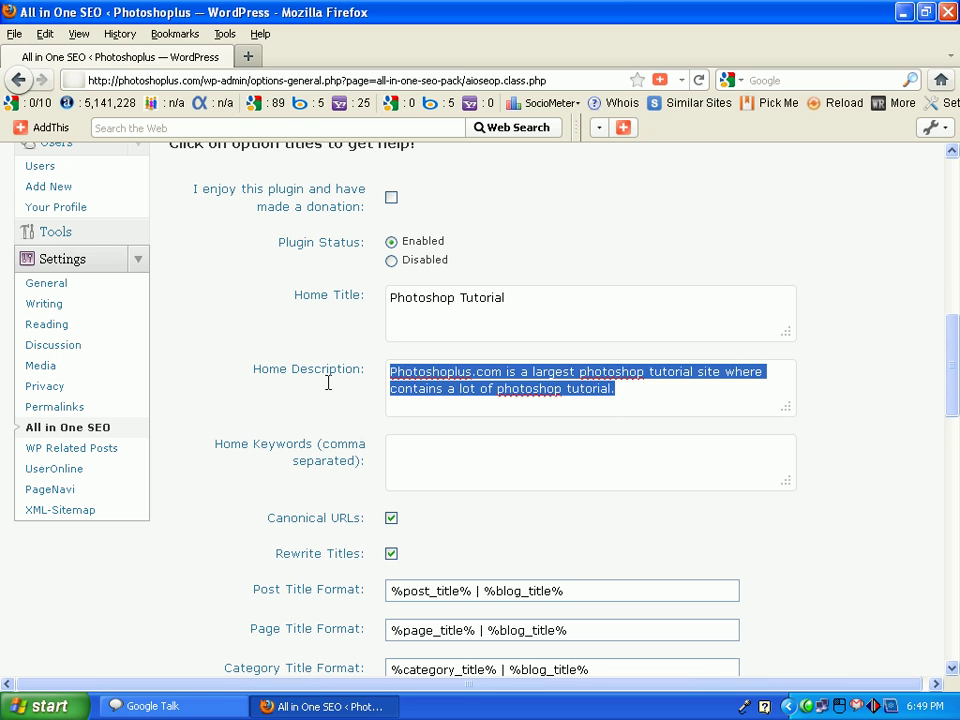
click(664, 392)
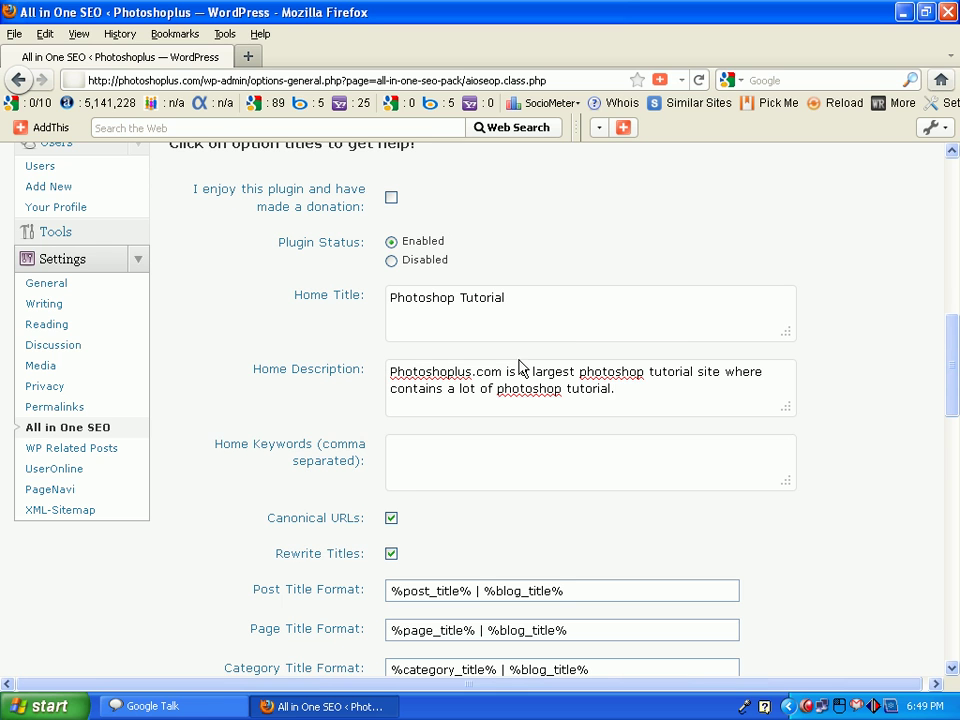
Set the Home Keywords to "photoshop, tutorial, photoshop tutorial, graphic tutorial"
scroll(955, 362, down, 1)
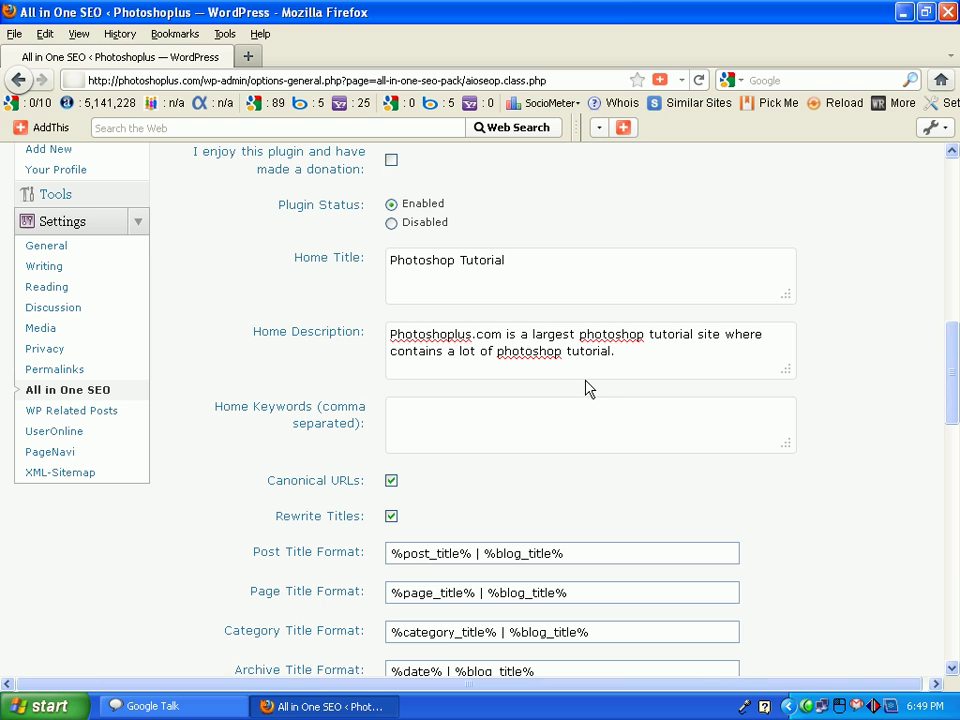
text(photoshop, )
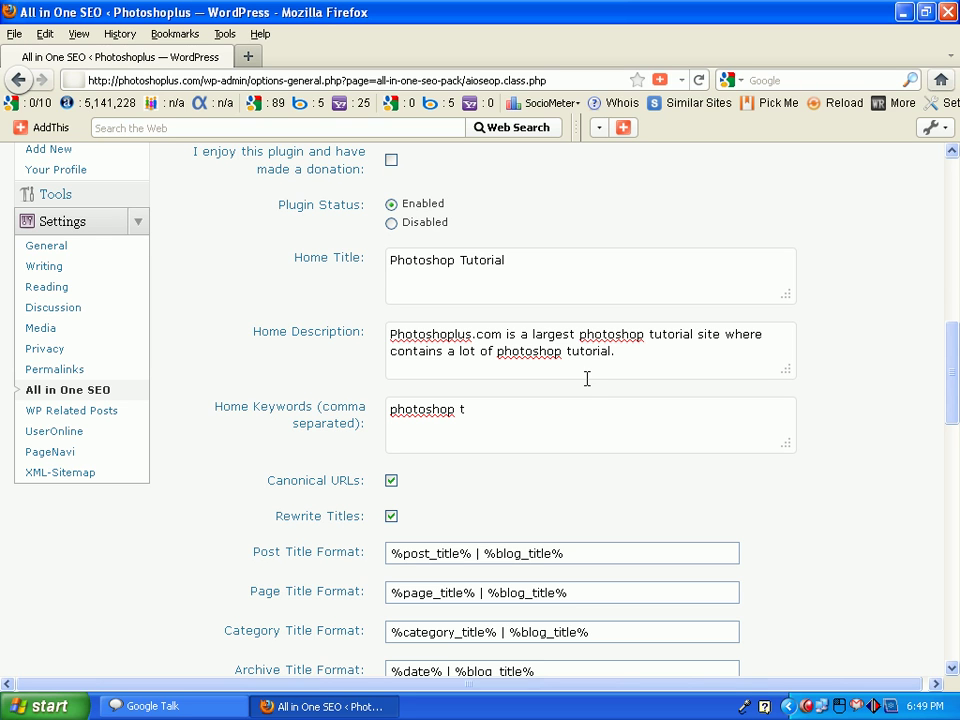
text(t)
key(BackSpace)
key(BackSpace)
text(, ph)
key(BackSpace)
key(BackSpace)
text(tutorial, photoshop tutorial, graphic tutorial)
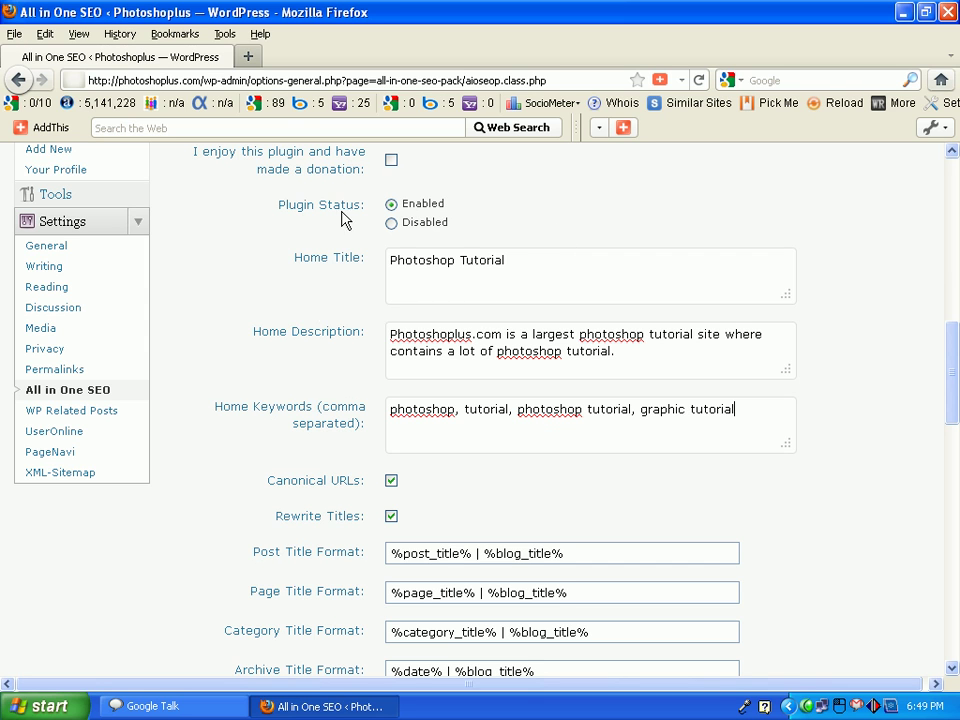
Review the home title, description and keyword entries and the surrounding plugin options
drag(652, 358, 388, 330)
click(455, 345)
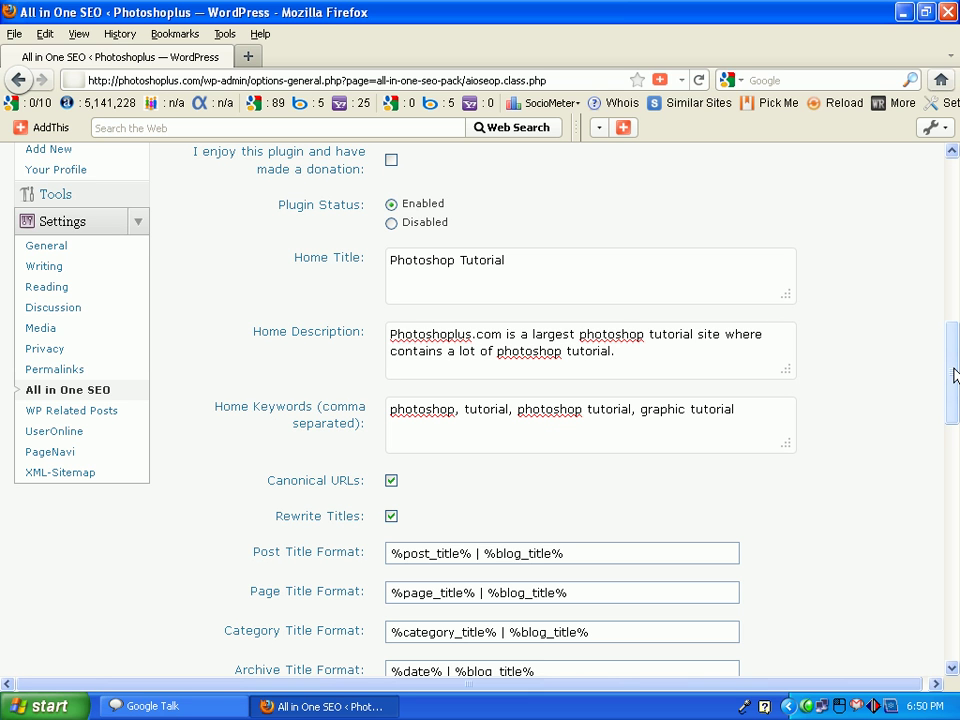
mouse_move(955, 365)
mouse_down()
mouse_move(953, 381)
mouse_move(953, 307)
mouse_move(955, 348)
mouse_up()
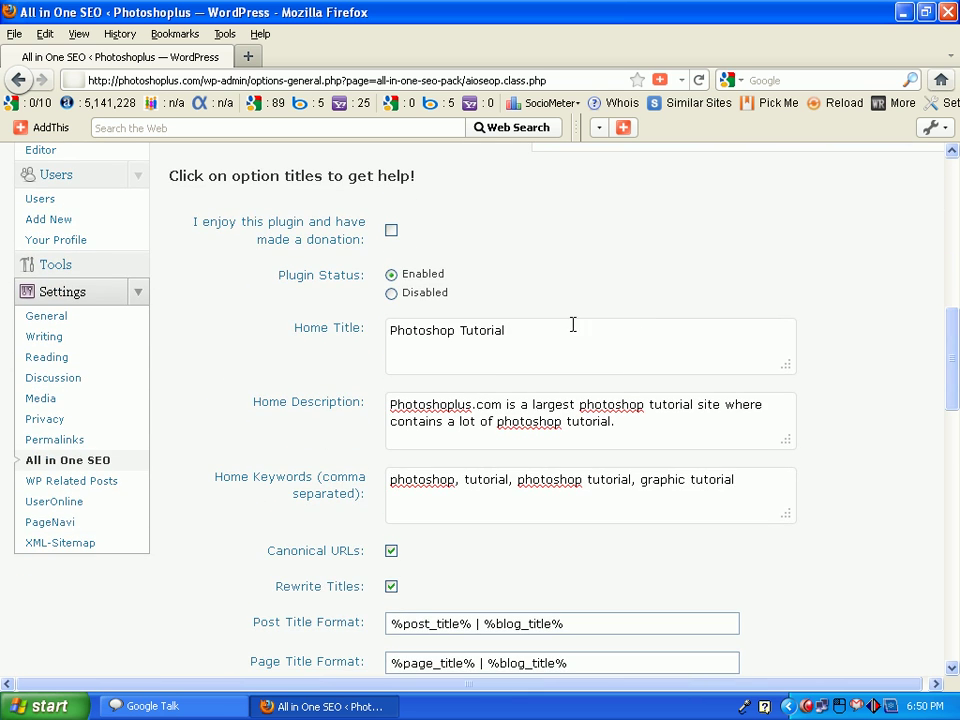
click(518, 404)
text(a)
mouse_move(953, 362)
mouse_down()
mouse_move(953, 420)
mouse_move(956, 344)
mouse_up()
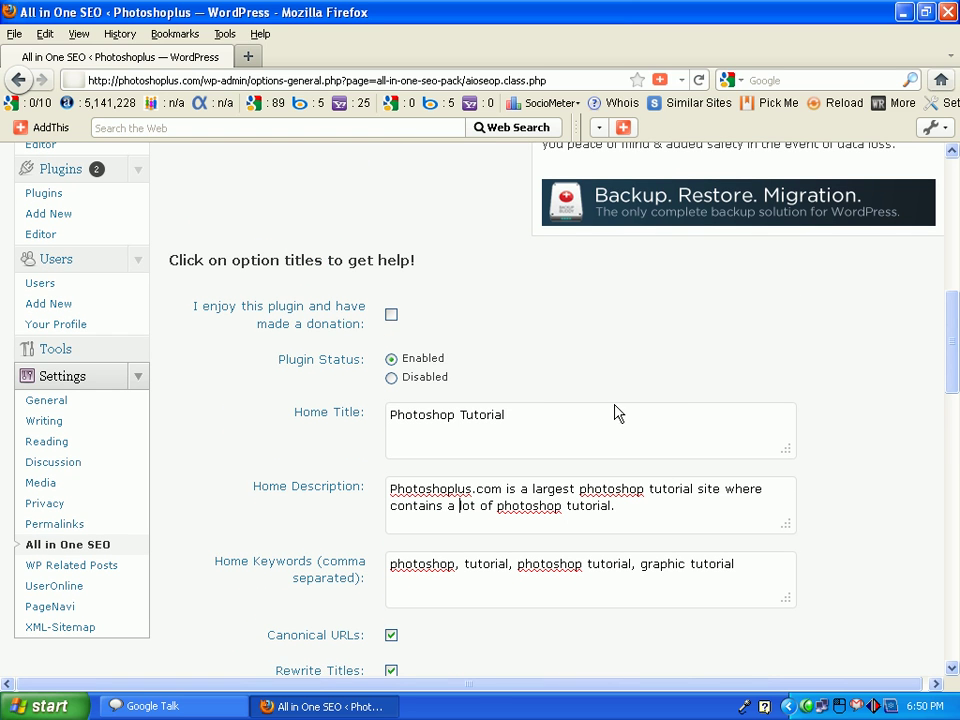
drag(954, 328, 938, 380)
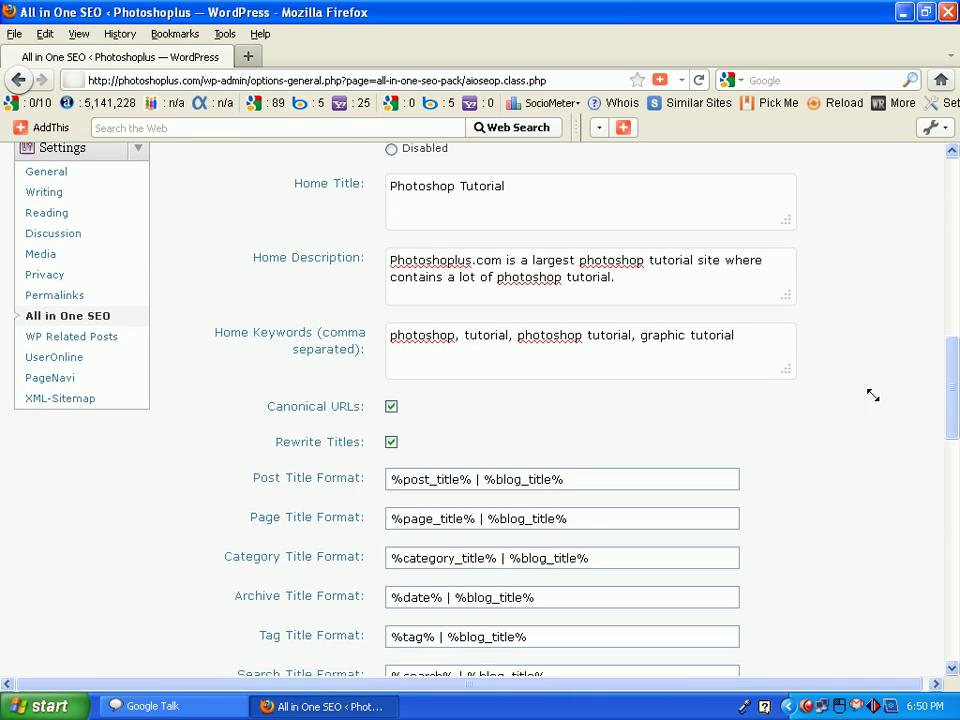
drag(954, 386, 943, 262)
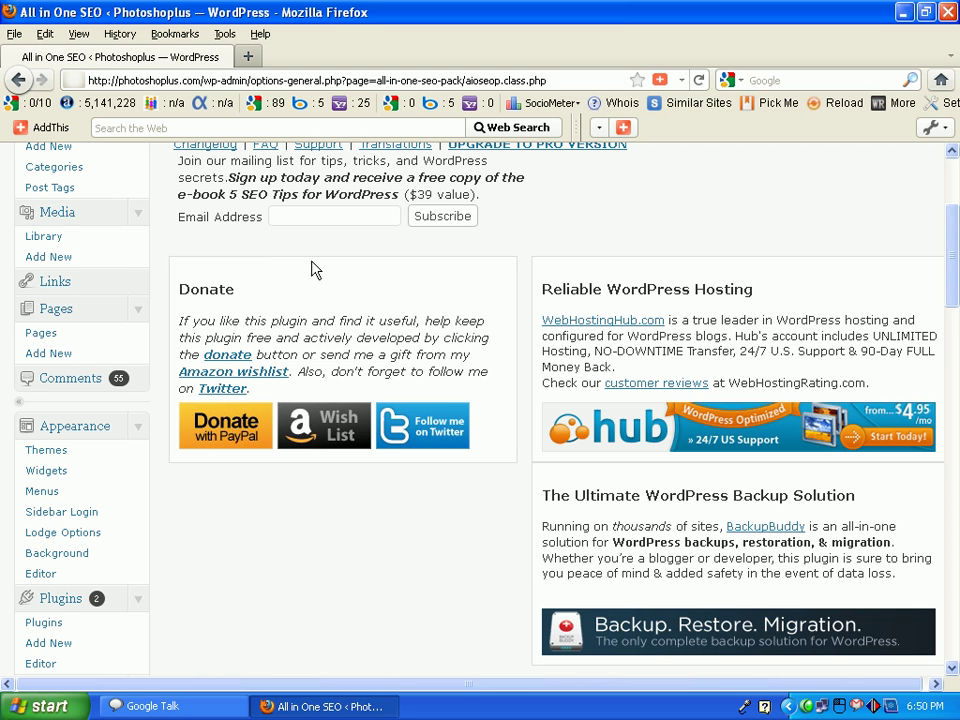
Save the All in One SEO plugin options, keeping the remaining settings at their defaults
drag(956, 264, 957, 462)
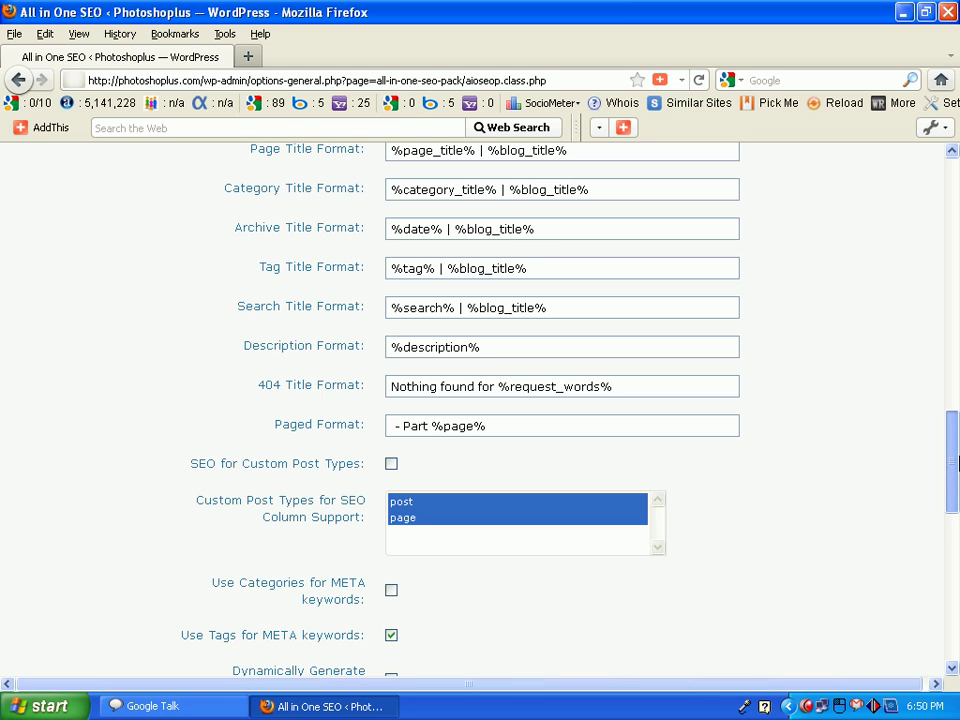
drag(957, 462, 838, 477)
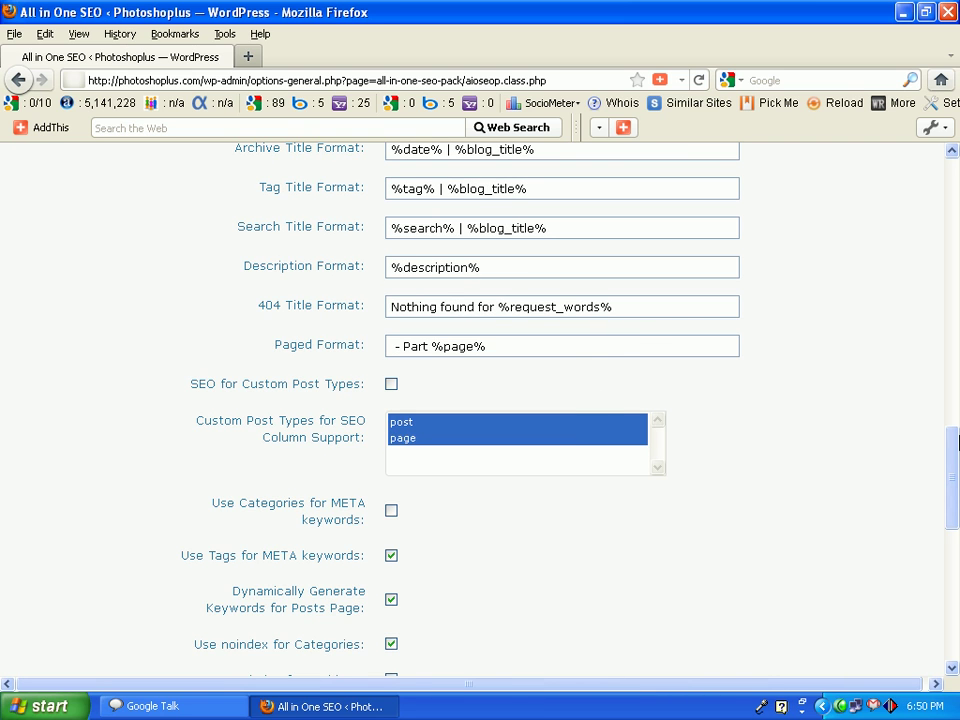
drag(953, 478, 953, 540)
scroll(953, 541, down, 5)
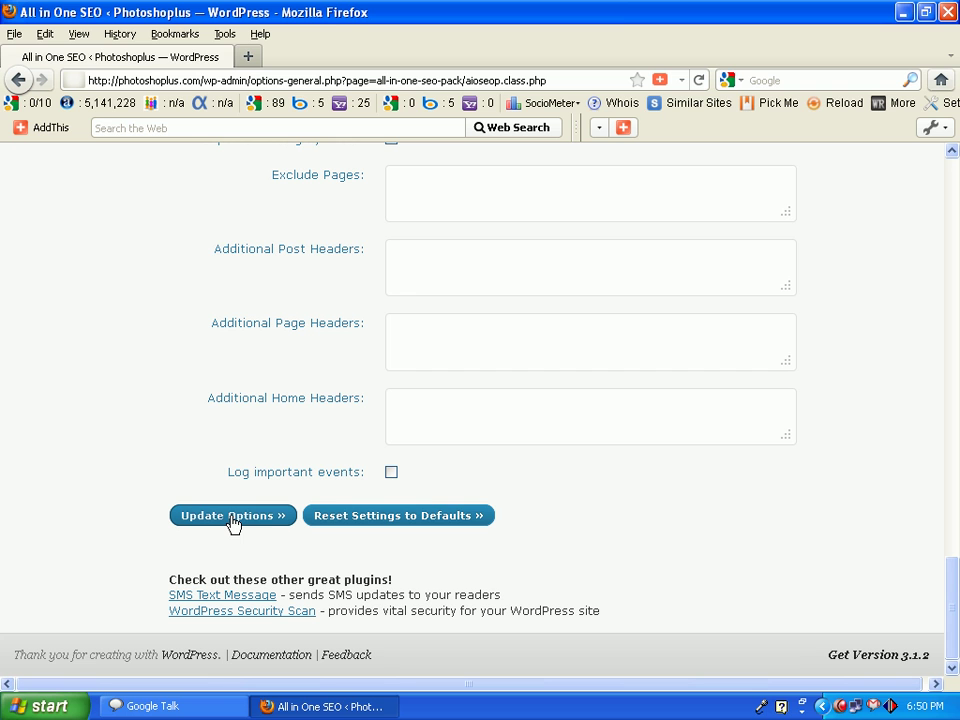
click(232, 518)
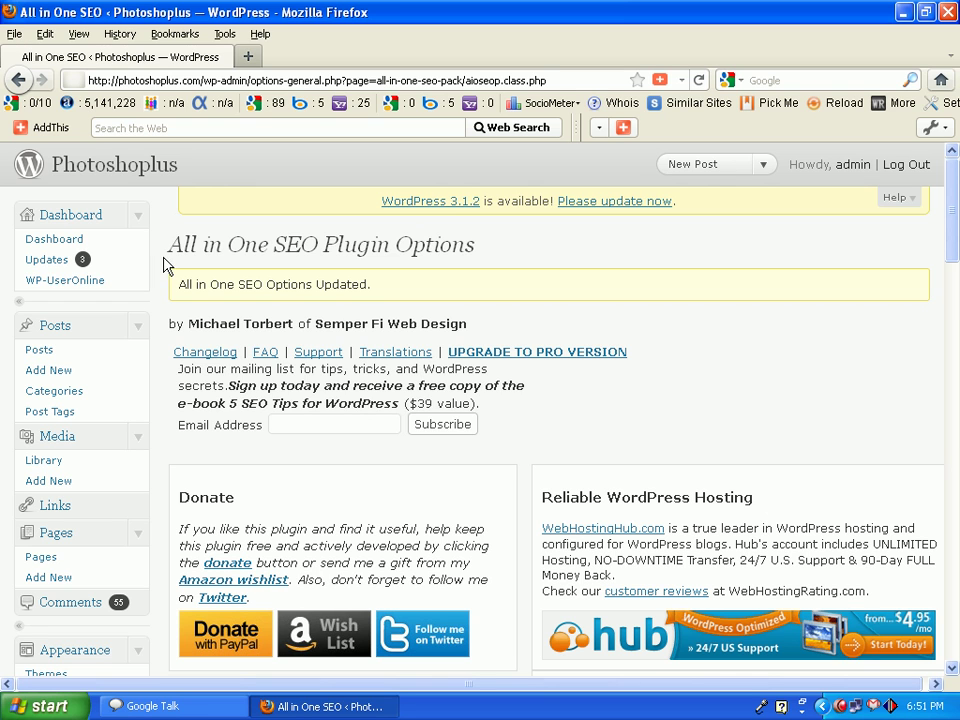
drag(168, 252, 484, 266)
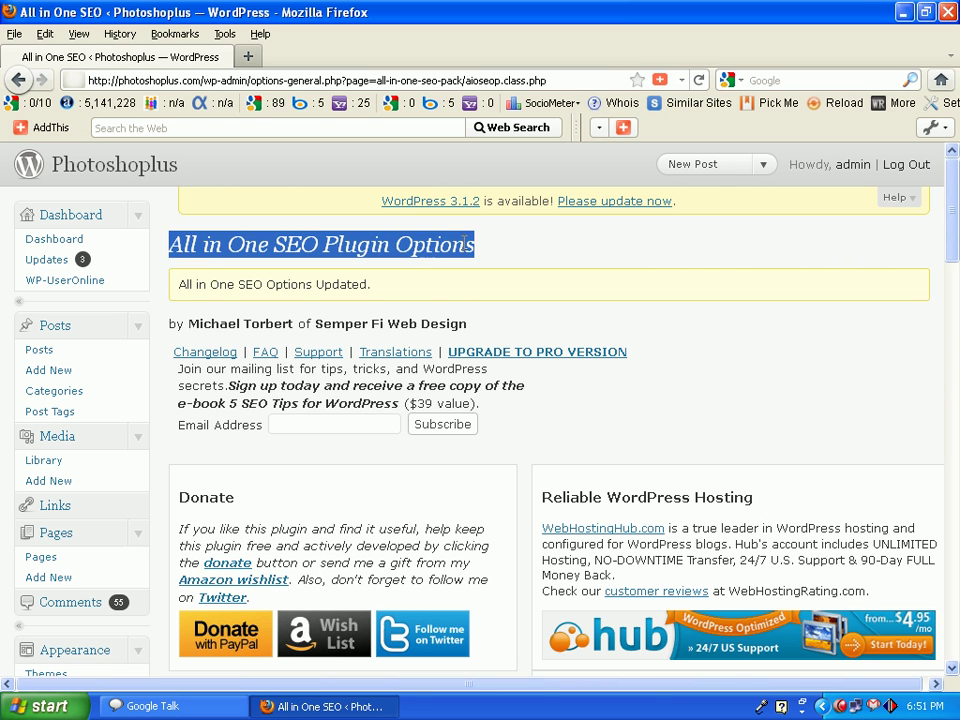